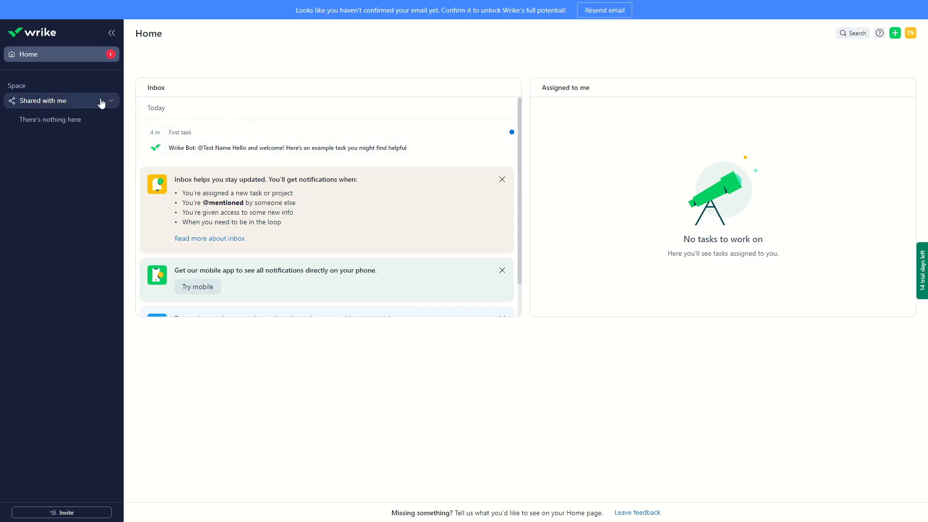
Create a new space from the Blank template
left_click(96, 103)
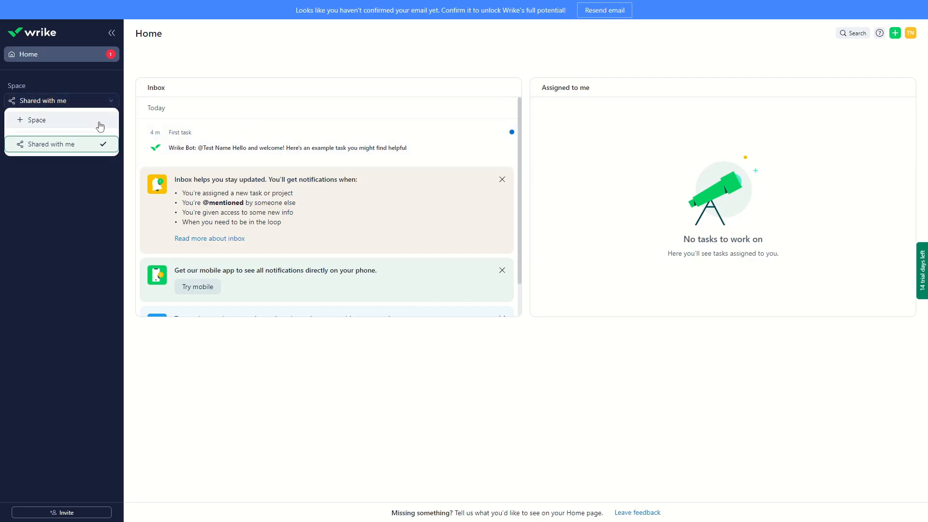
left_click(30, 125)
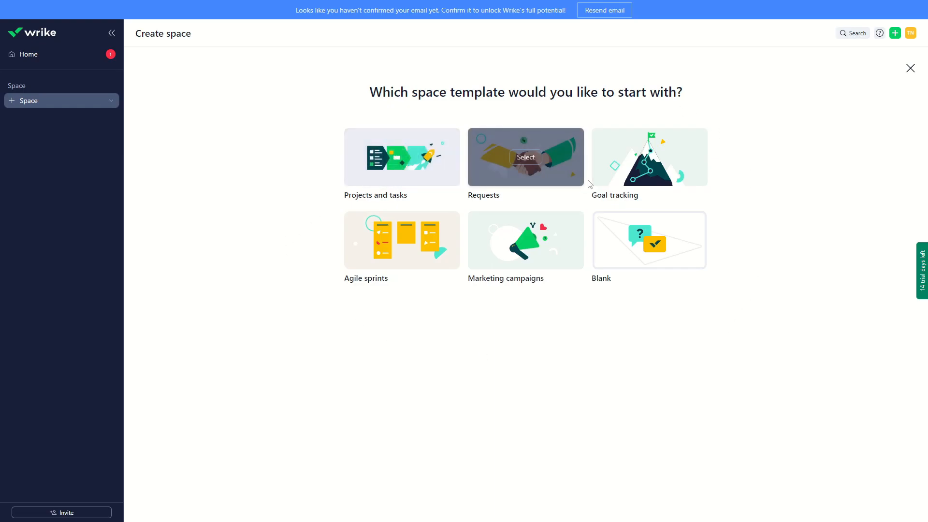
left_click(647, 243)
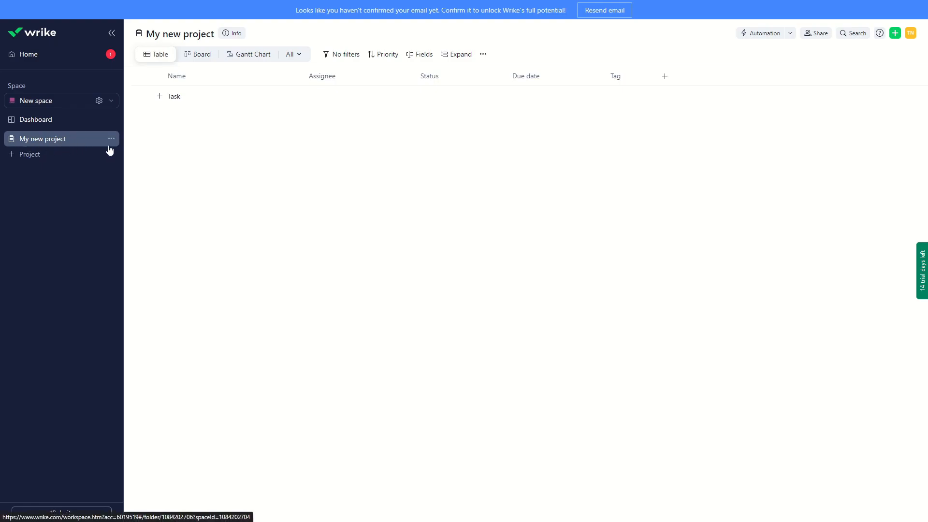
Rename the project "My new project" as "Marketing campaign"
left_click(112, 139)
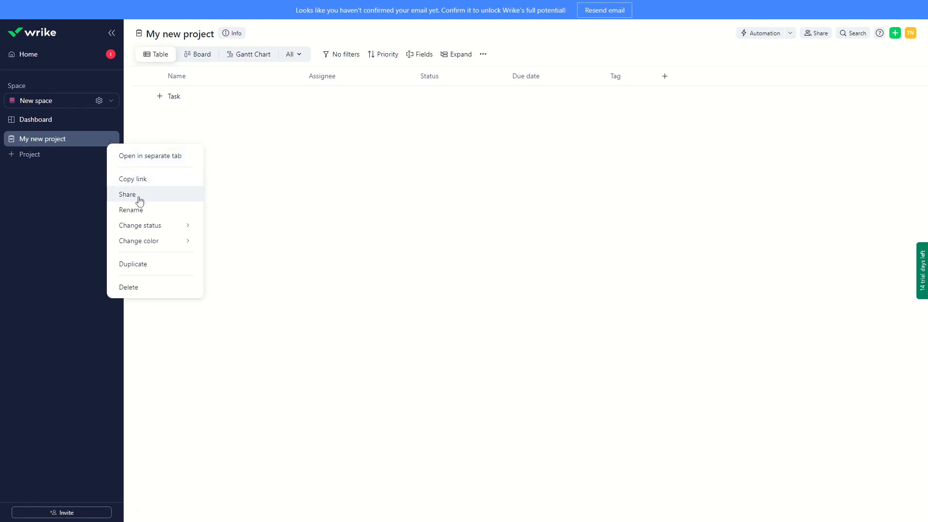
left_click(149, 215)
type("Marketing campag")
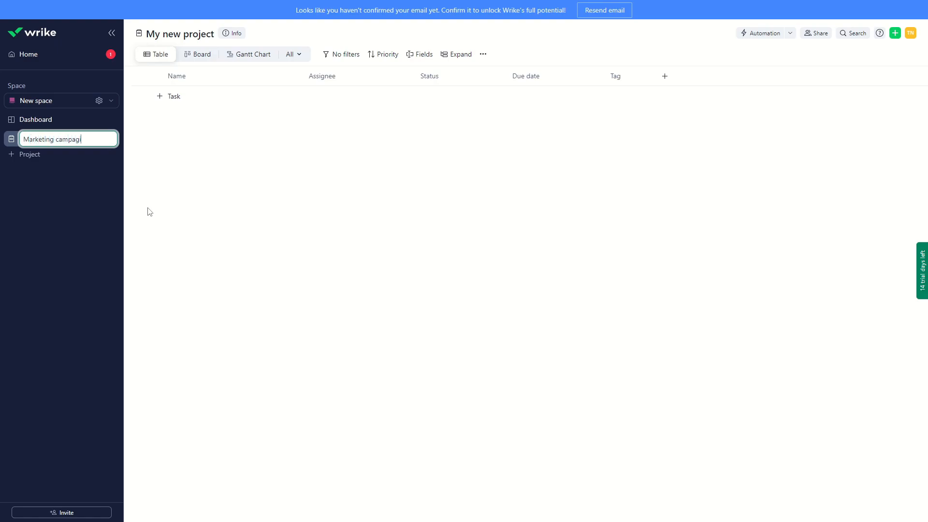
type("in")
key("Return")
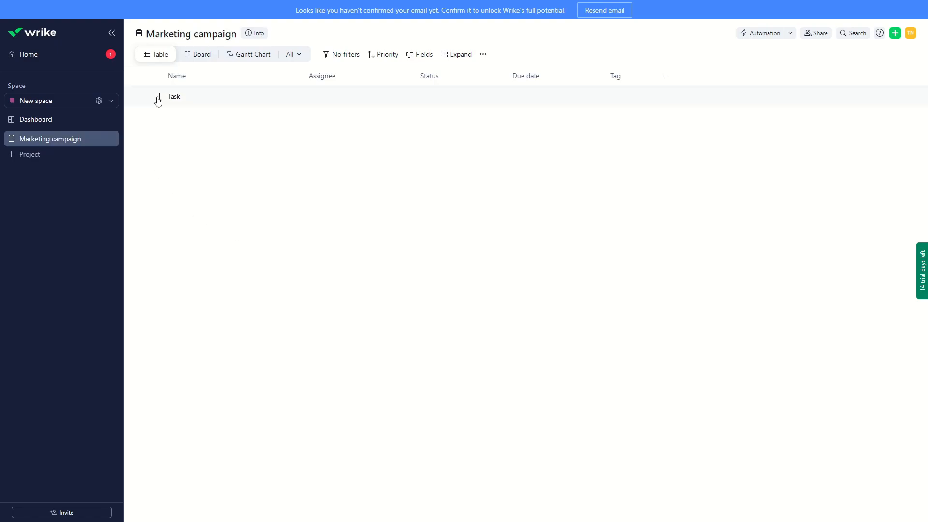
Add a task named "Working out the idea" to the Marketing campaign project and open it
left_click(206, 56)
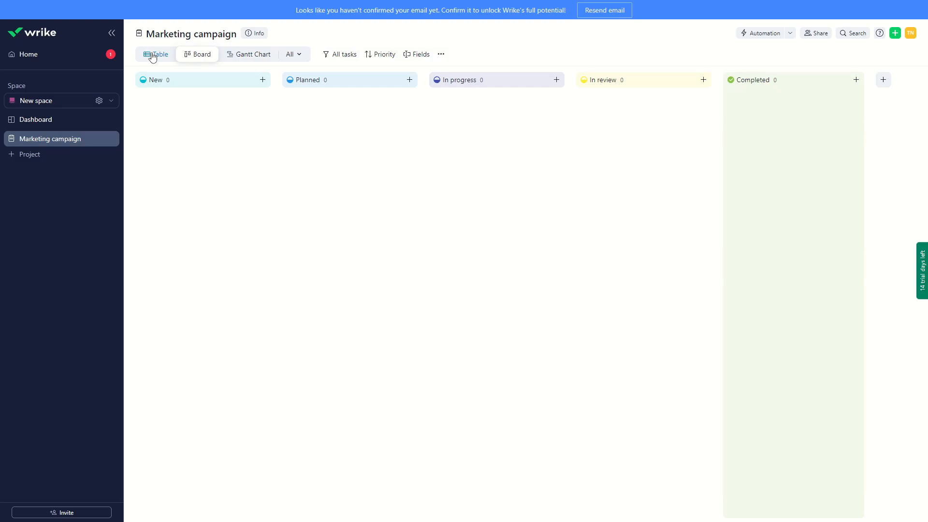
left_click(153, 56)
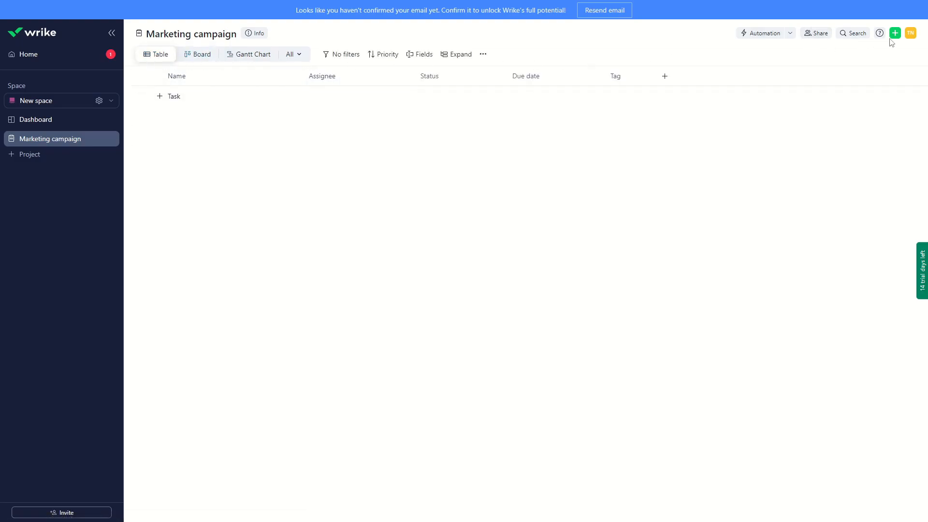
left_click(896, 39)
left_click(816, 54)
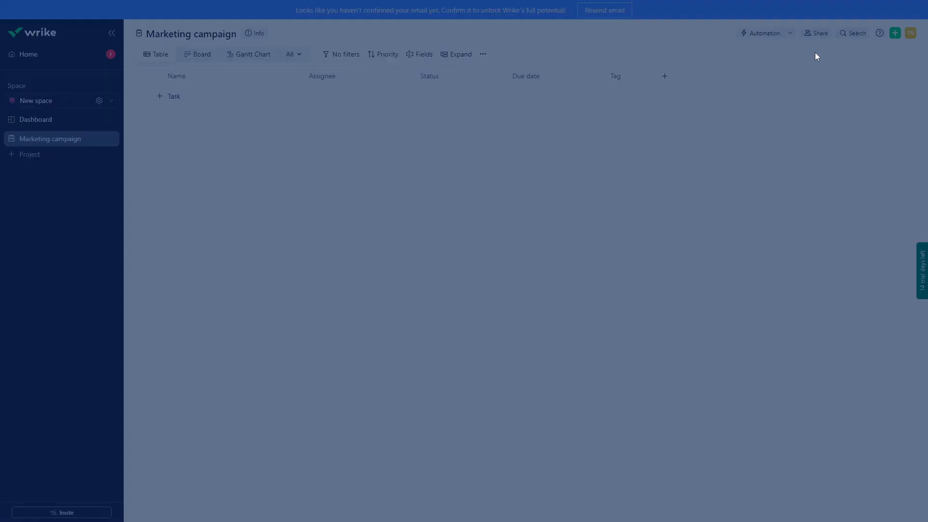
type("Working out the ideas")
key("BackSpace")
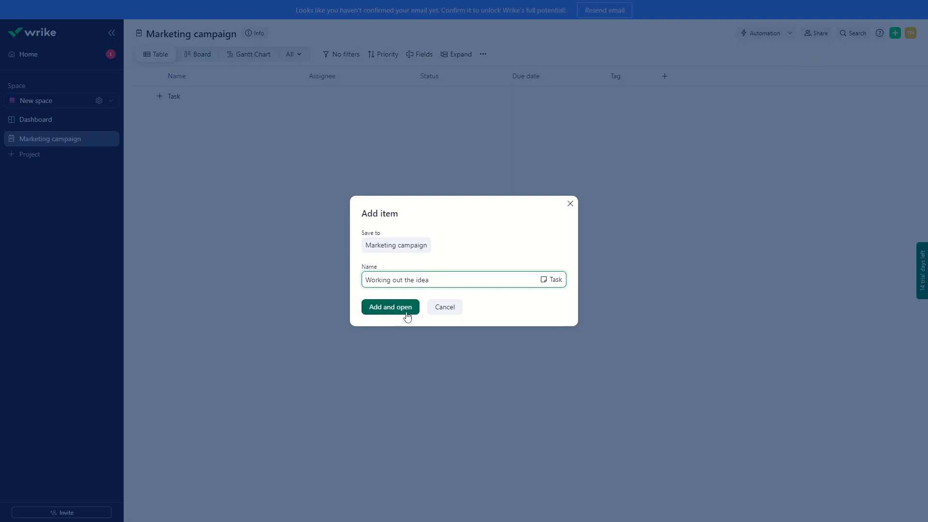
left_click(384, 310)
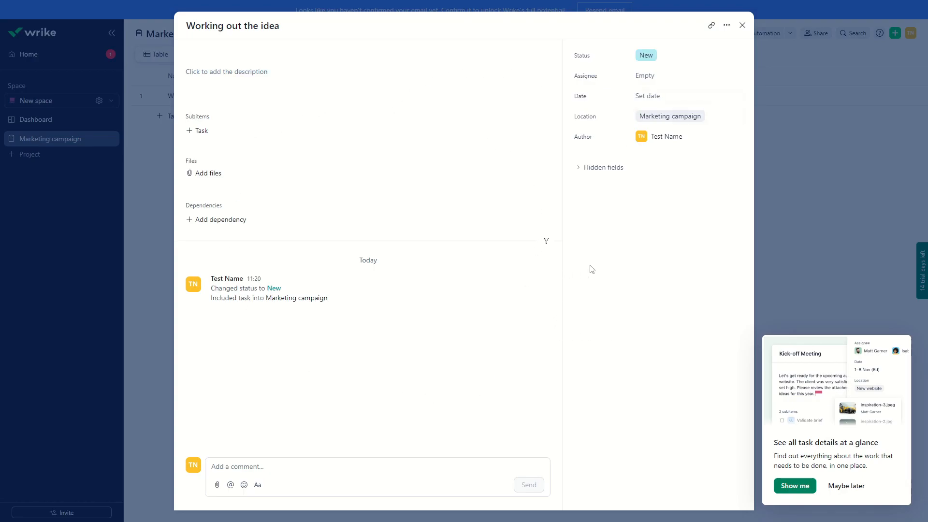
Enter "hrewrwer" as the task description and schedule the task for 18–20 Apr
left_click(251, 79)
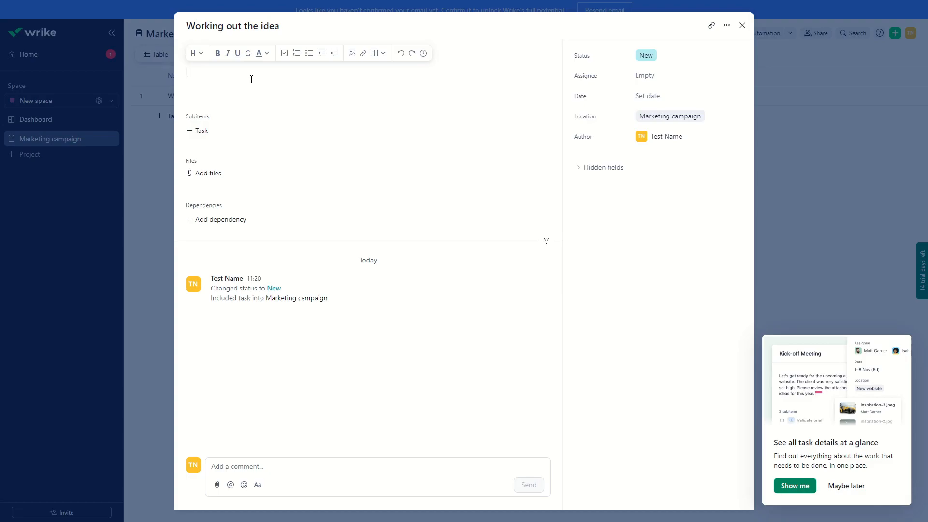
left_click(644, 75)
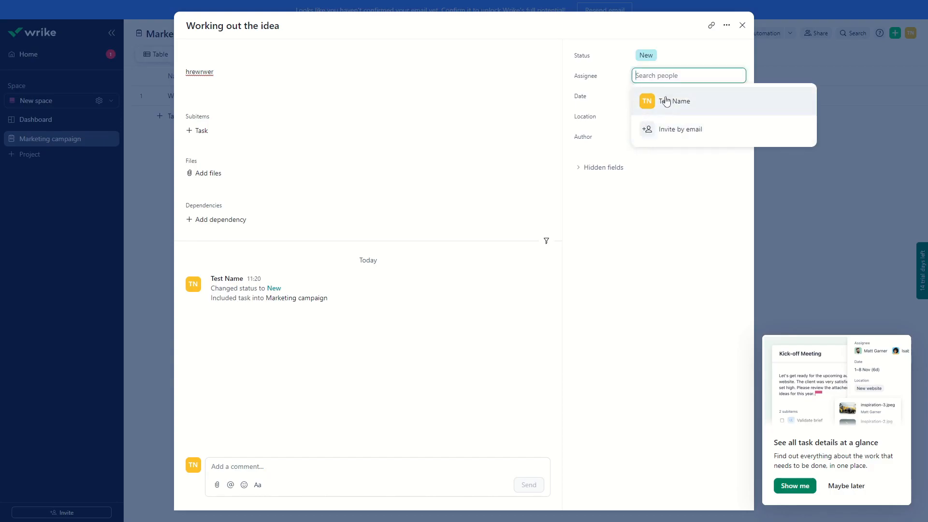
left_click(618, 217)
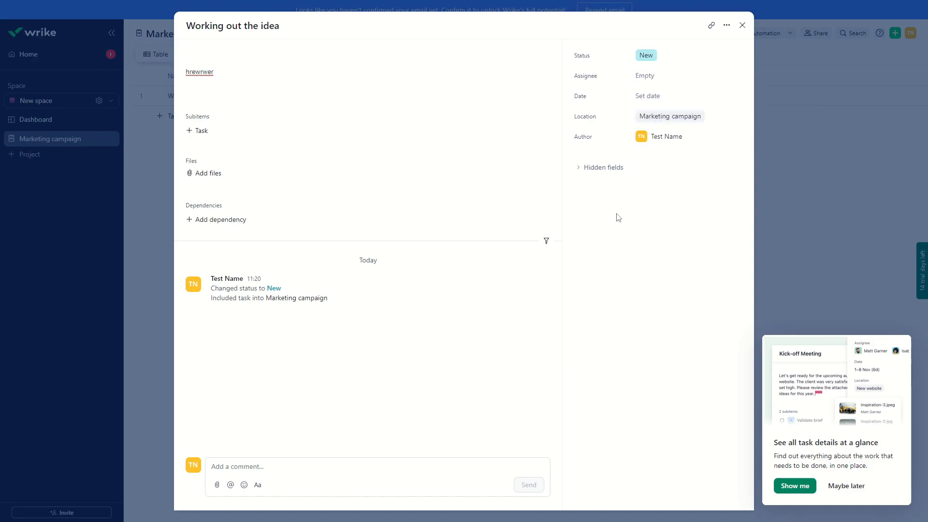
left_click(652, 98)
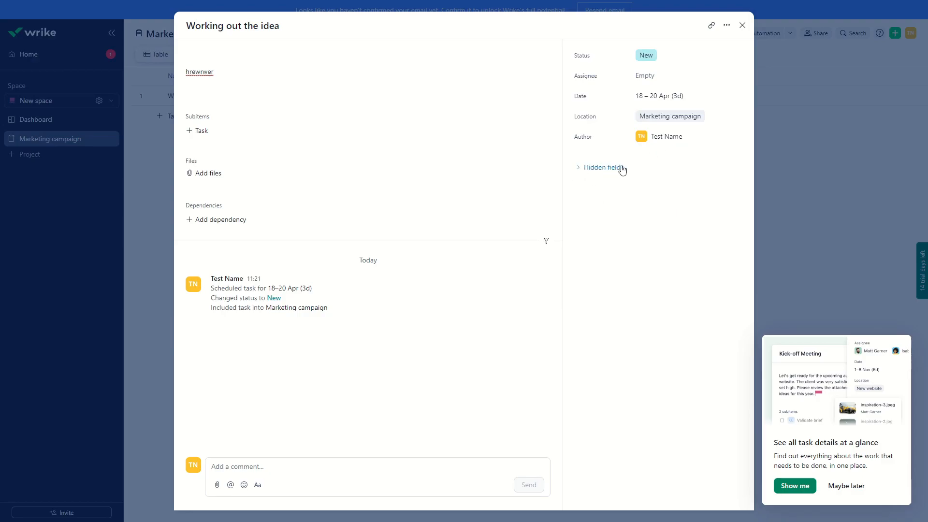
Expand the task's hidden fields and set its importance to High
left_click(593, 168)
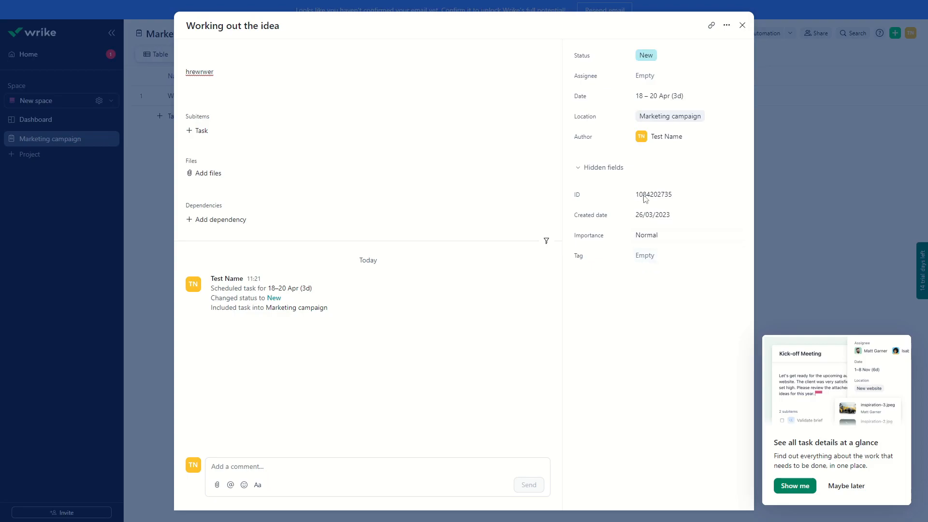
left_click(652, 237)
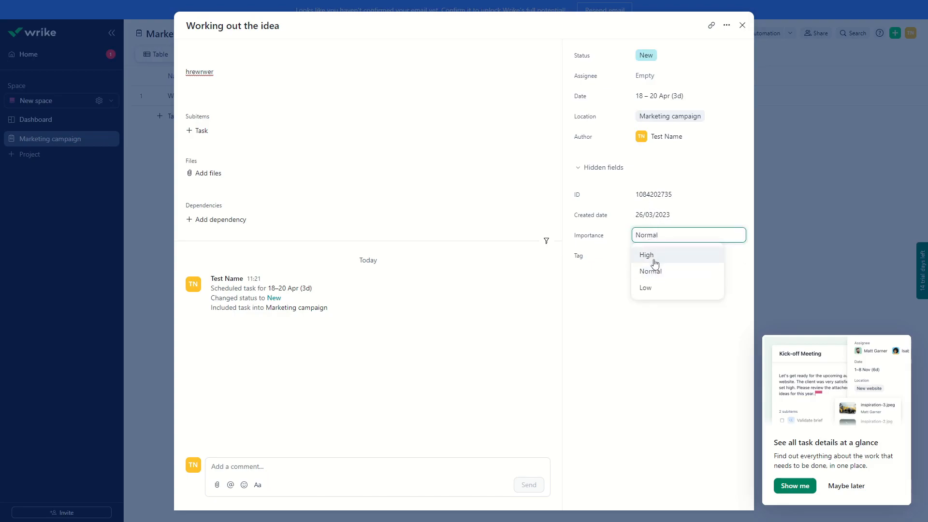
left_click(650, 259)
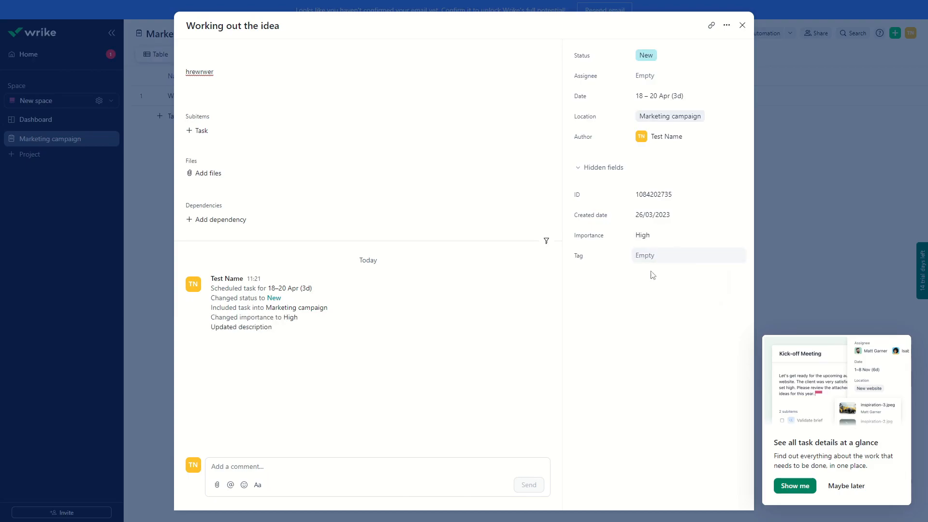
left_click(663, 256)
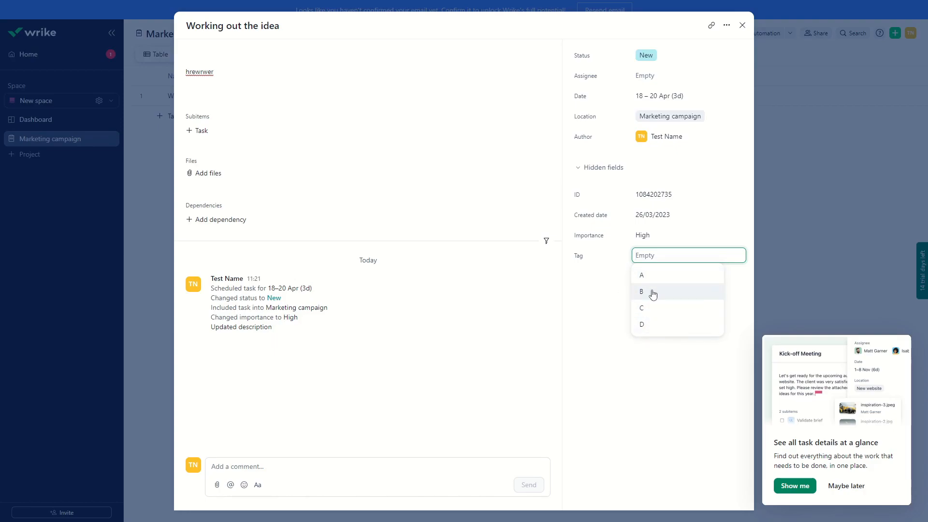
left_click(606, 295)
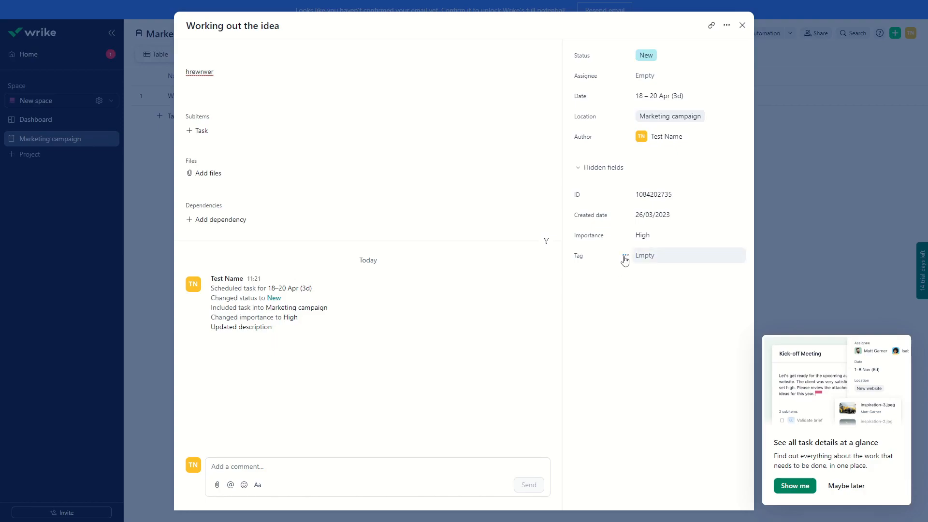
left_click(664, 260)
left_click(645, 291)
left_click(646, 308)
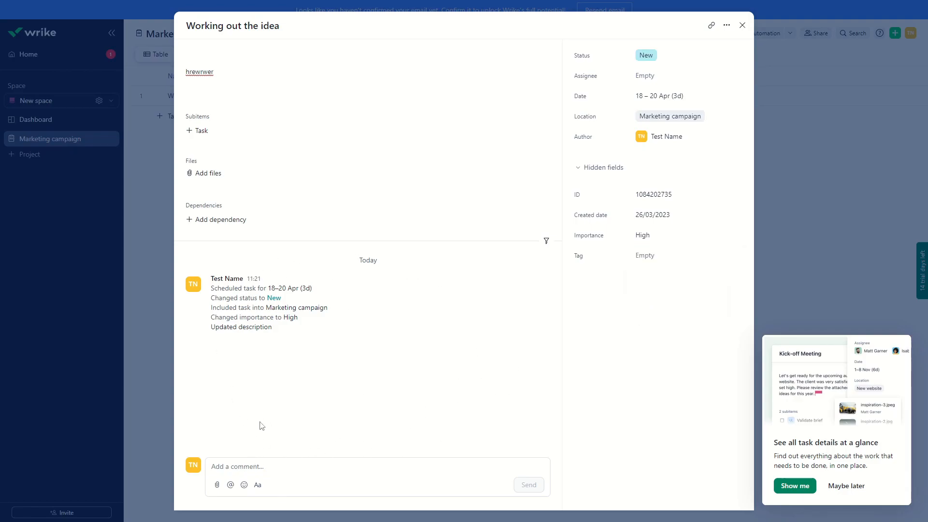
Post the comment "how is the progress" on the task and close the task
left_click(242, 469)
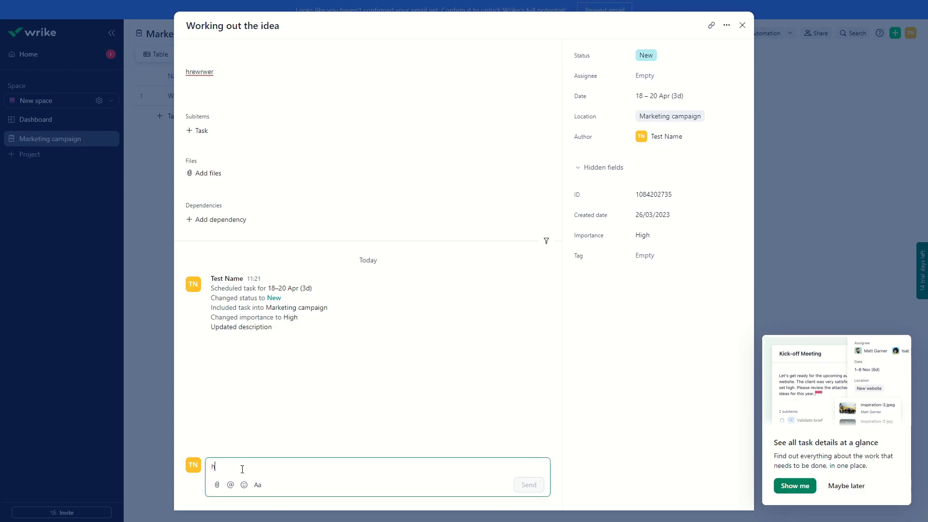
type("how is the progress")
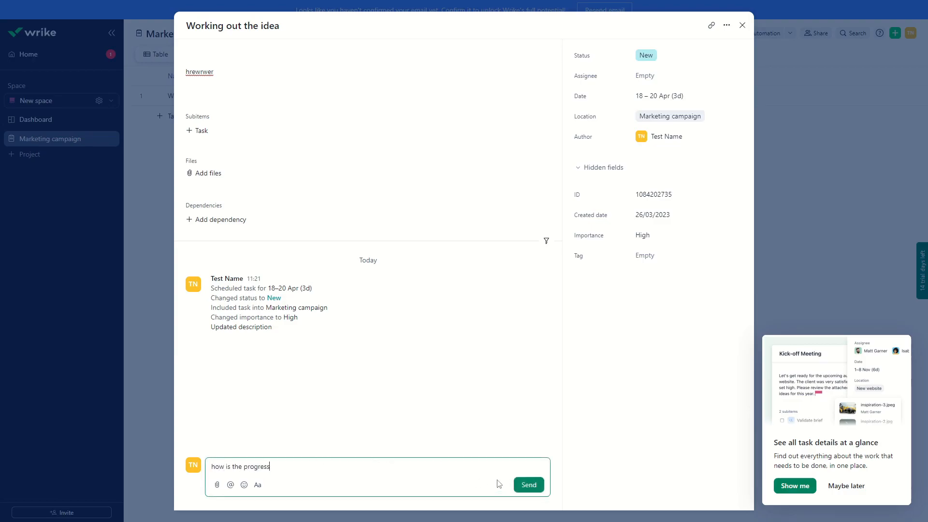
left_click(529, 485)
mouse_move(258, 362)
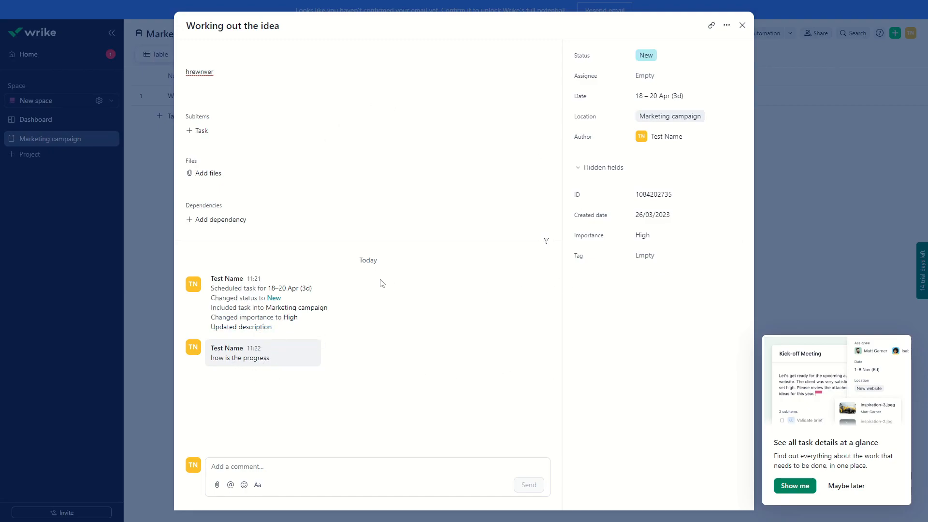
left_click(742, 25)
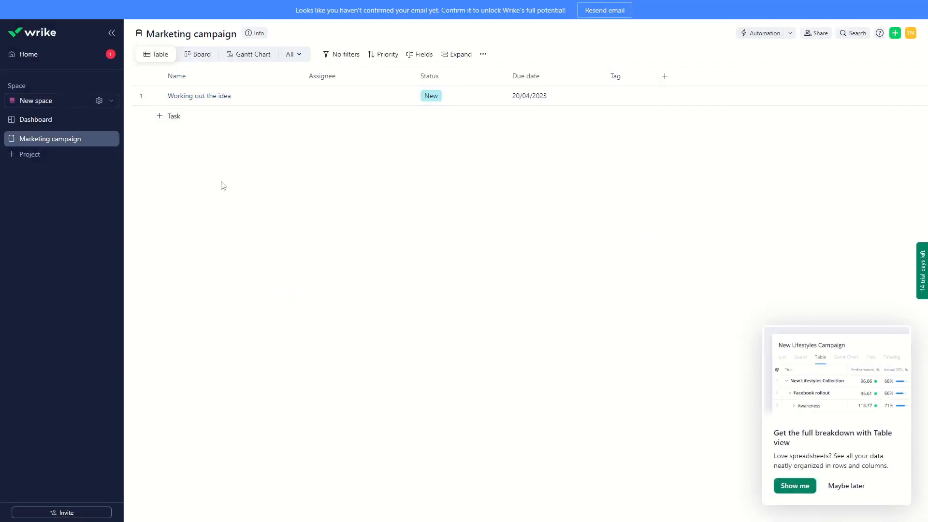
Set the task's status to Planned in the table view, and change it back to New
left_click(191, 56)
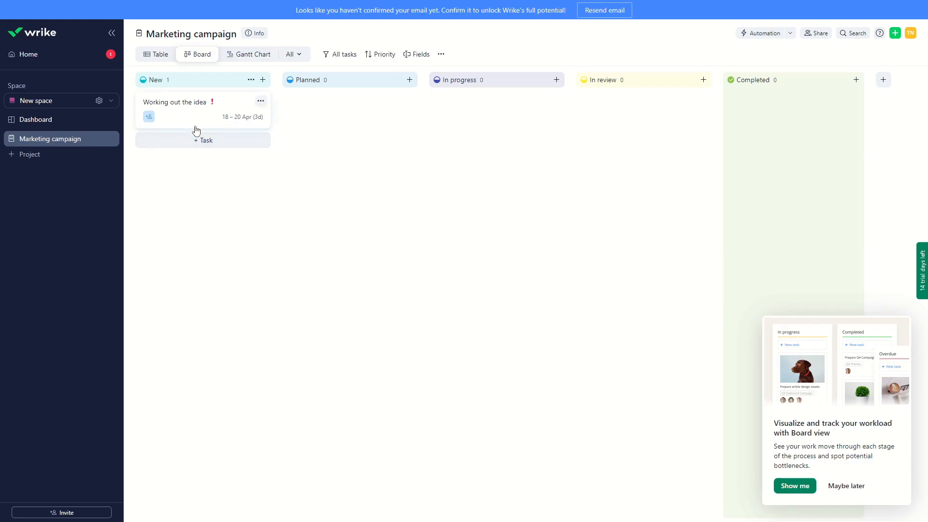
left_click(154, 55)
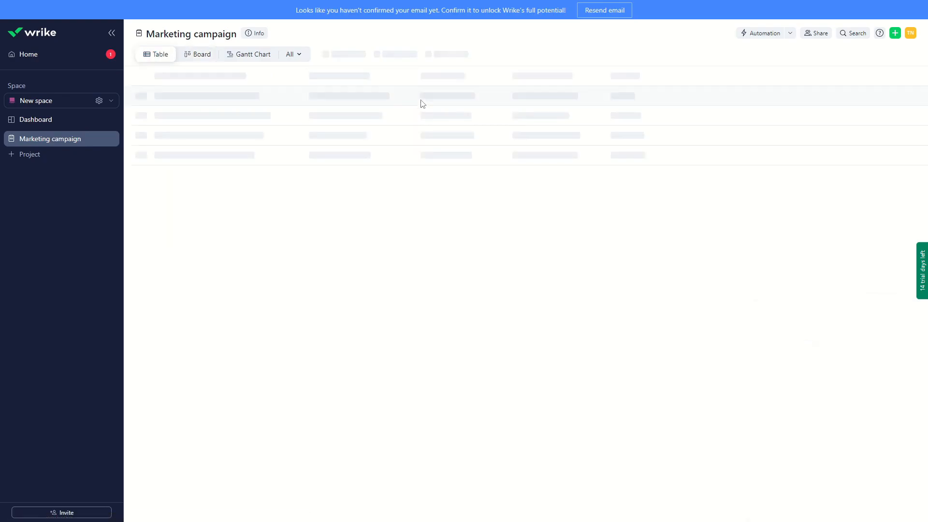
left_click(437, 98)
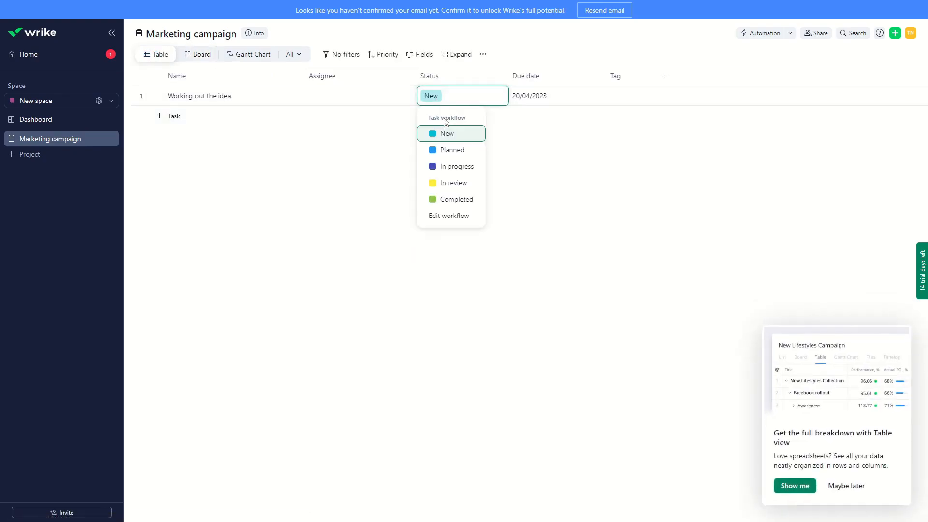
left_click(445, 150)
left_click(451, 100)
left_click(428, 134)
Move the task's card on the board from New to Planned and on to Completed, and dismiss the Board view tip
left_click(196, 58)
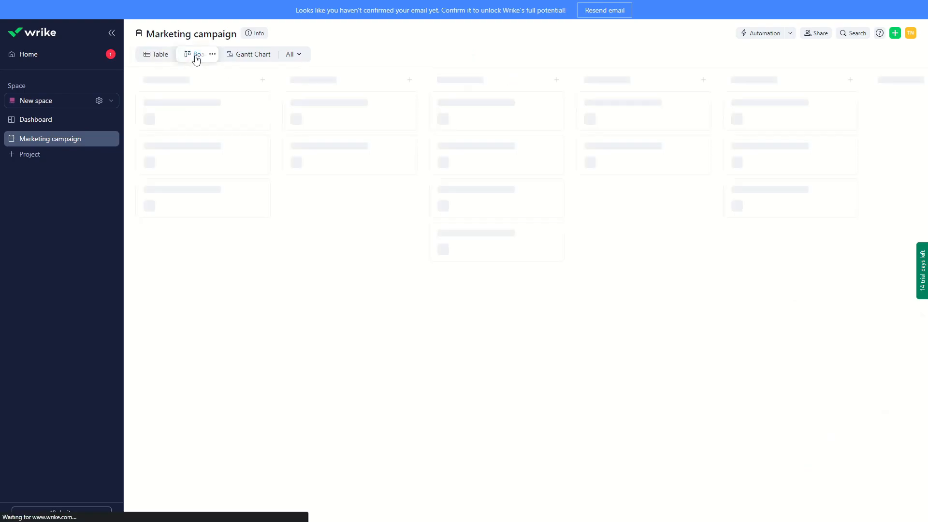
left_click_drag(166, 110, 359, 124)
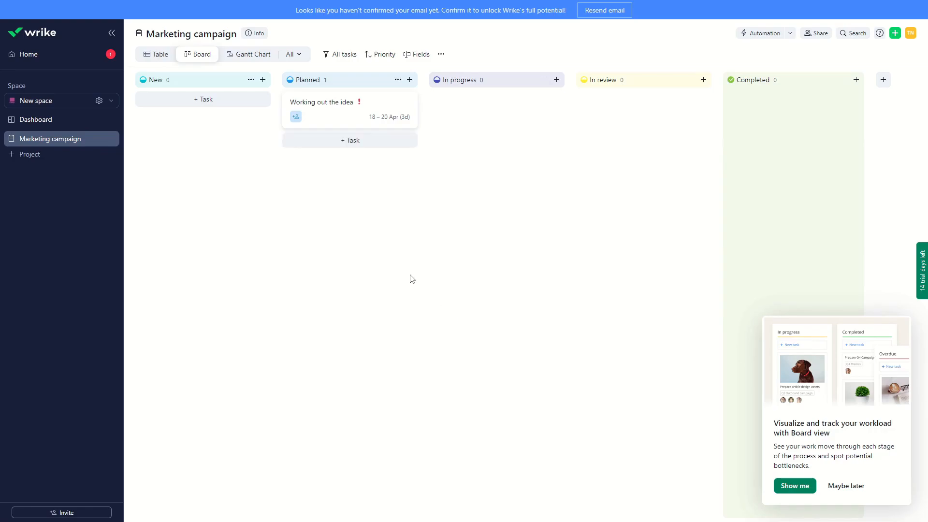
left_click_drag(319, 104, 783, 120)
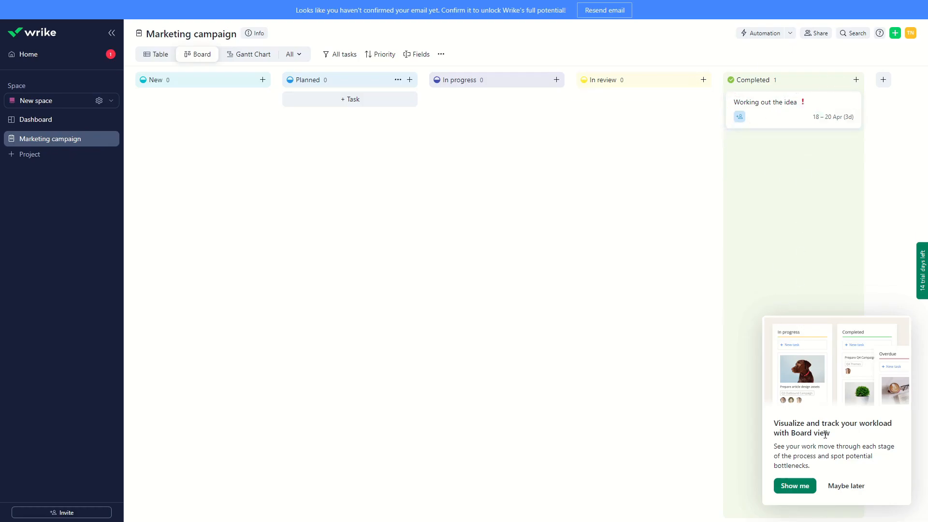
left_click(841, 486)
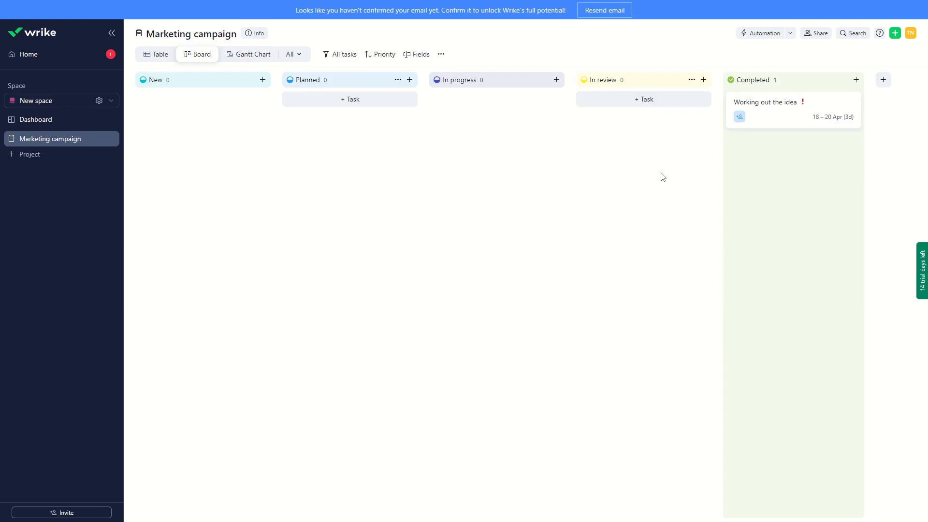
Examine the sharing options of the Marketing campaign project, including adding people by name or email
left_click(815, 32)
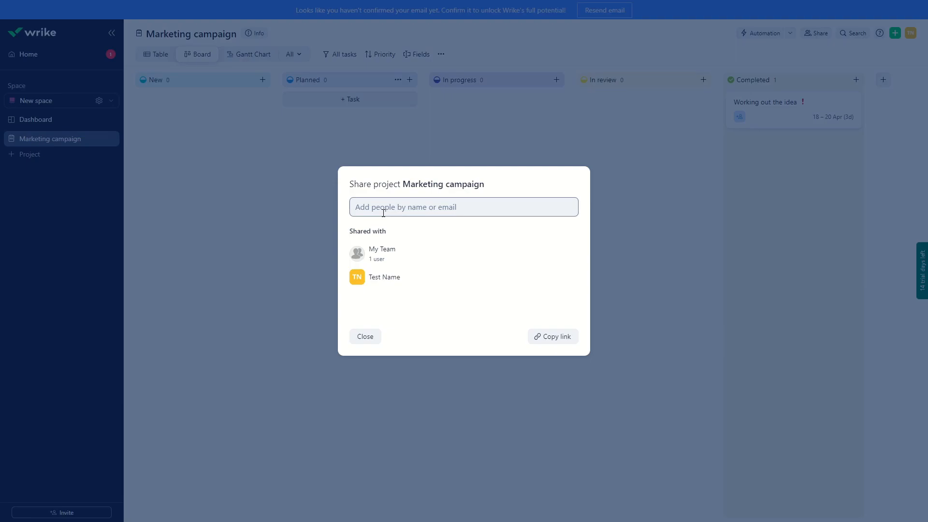
left_click(474, 208)
left_click(473, 189)
left_click(452, 200)
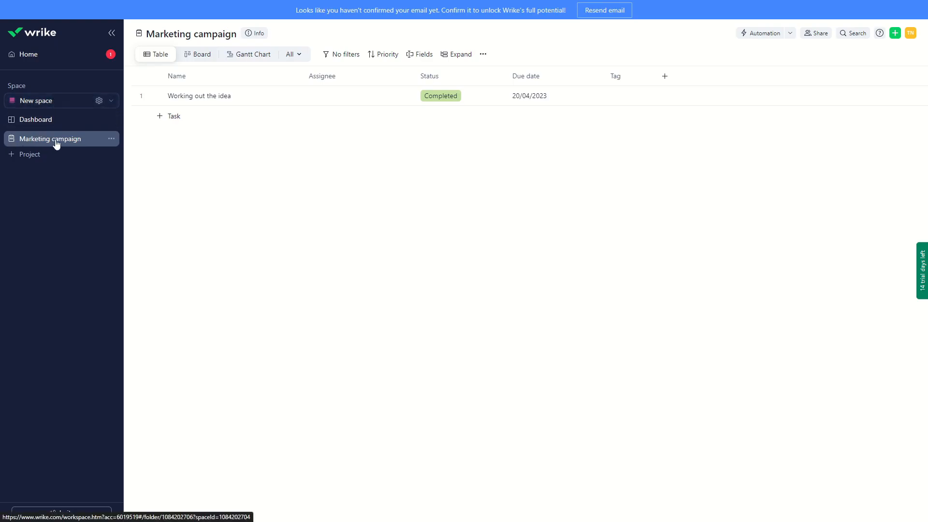
Add a new project named "Summer conference" to the space and open it
left_click(25, 155)
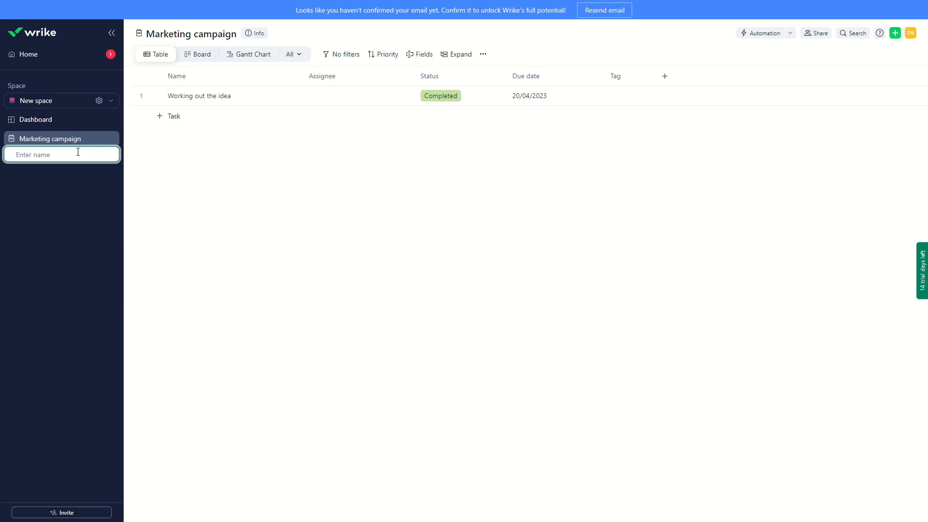
type("Summer conference")
key("Return")
left_click(51, 154)
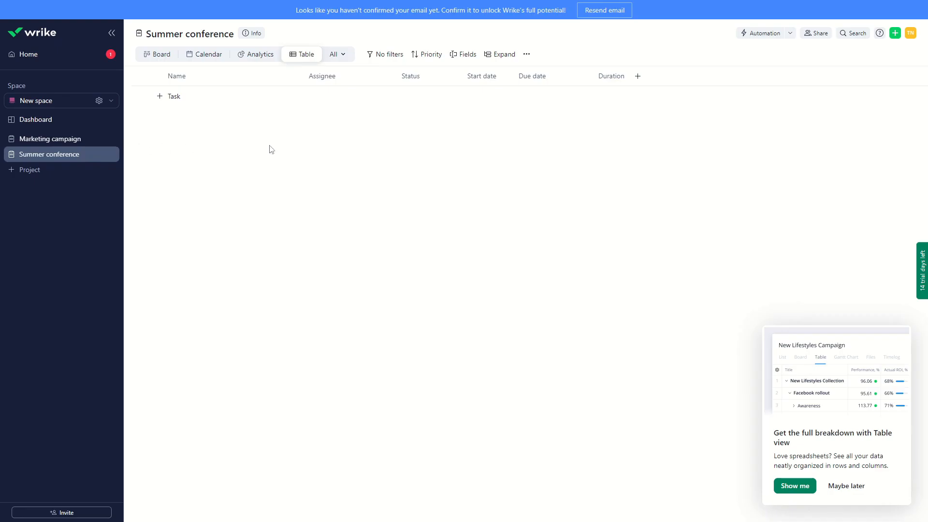
Compare the Marketing campaign and Summer conference projects by switching between them
left_click(62, 143)
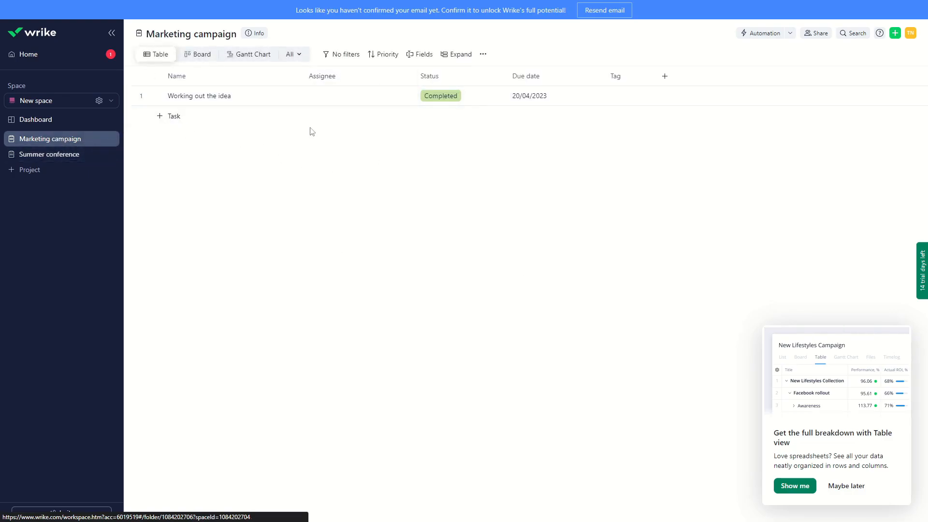
left_click(57, 158)
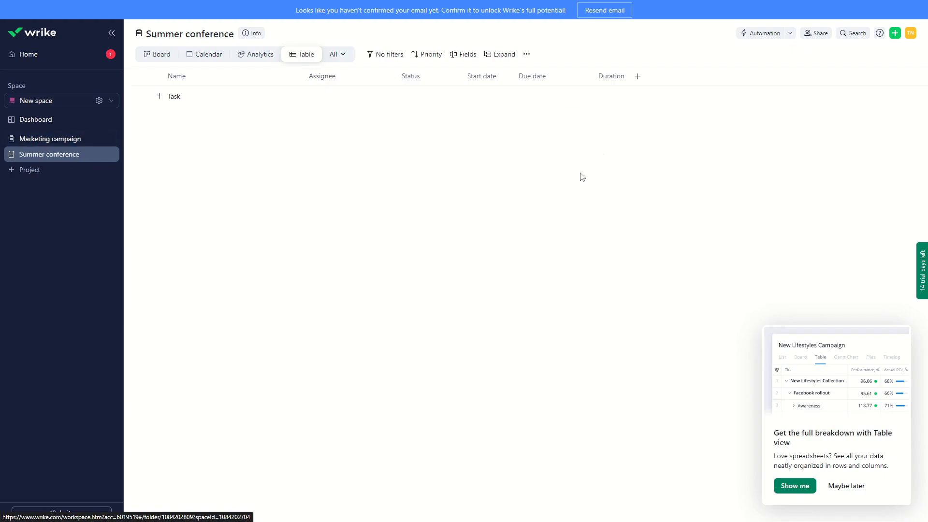
left_click(203, 54)
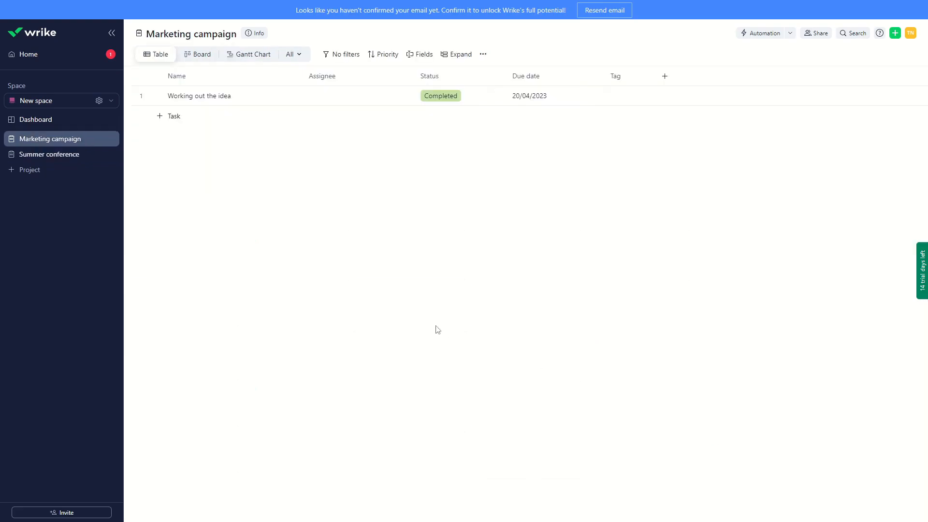
Reschedule the "Working out the idea" task on the Marketing campaign Gantt chart to run from 27/03/2023 to 31/03/2023
left_click(241, 57)
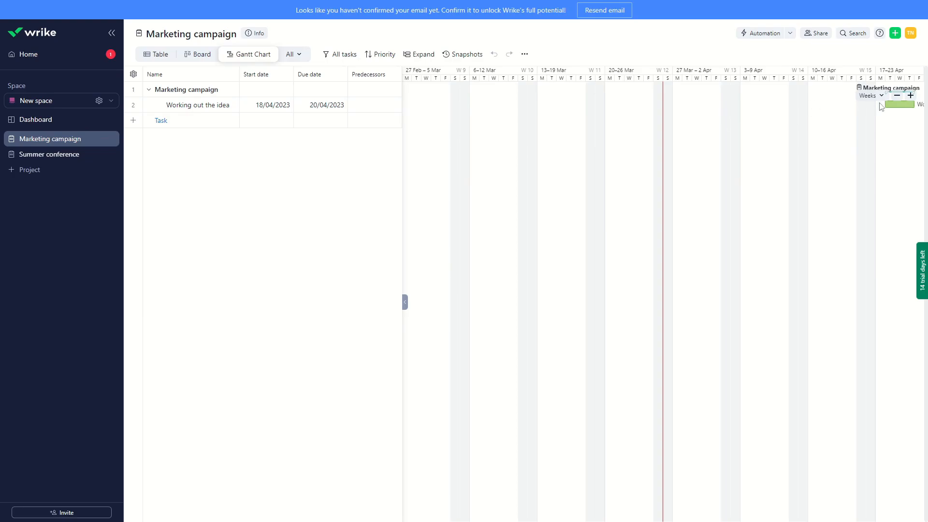
left_click_drag(885, 105, 674, 117)
left_click_drag(913, 102, 720, 114)
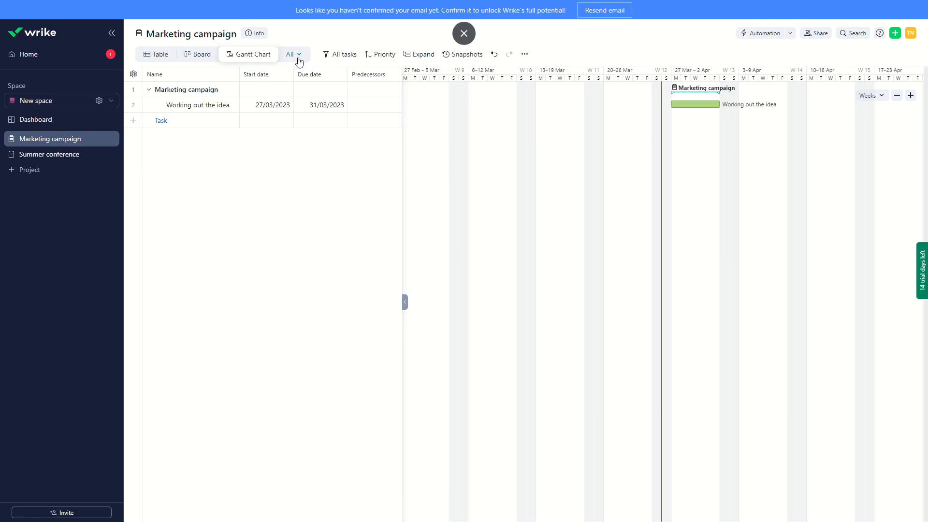
Review the Marketing campaign project's Board view and examine its Analytics view, including the completed and overdue item figures
left_click(208, 57)
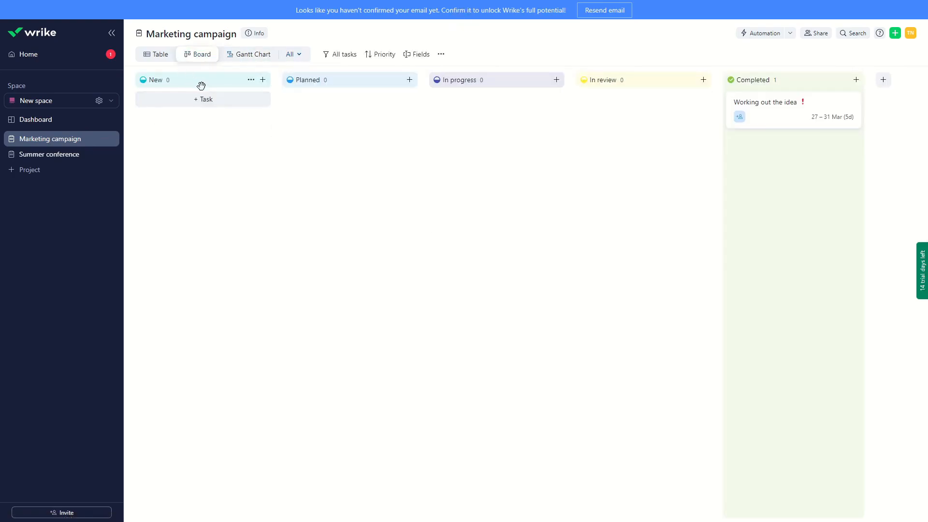
left_click(298, 57)
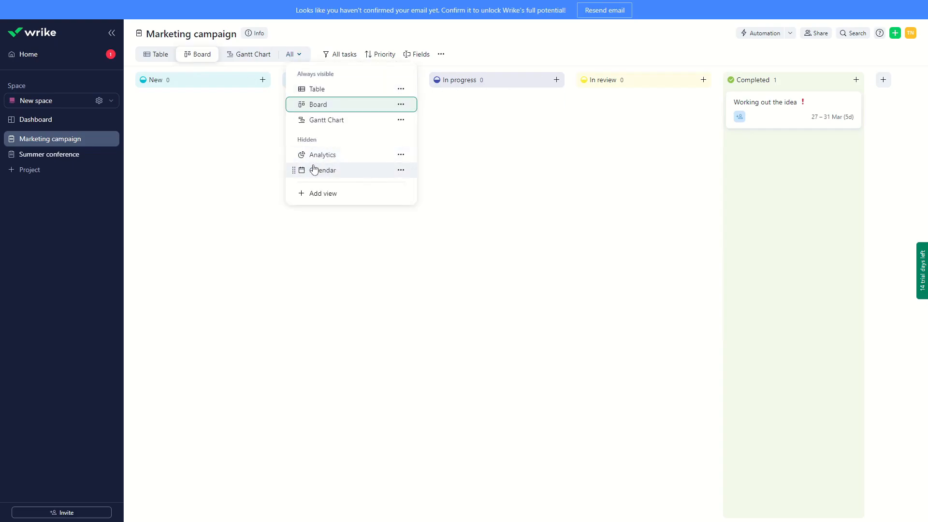
left_click(342, 161)
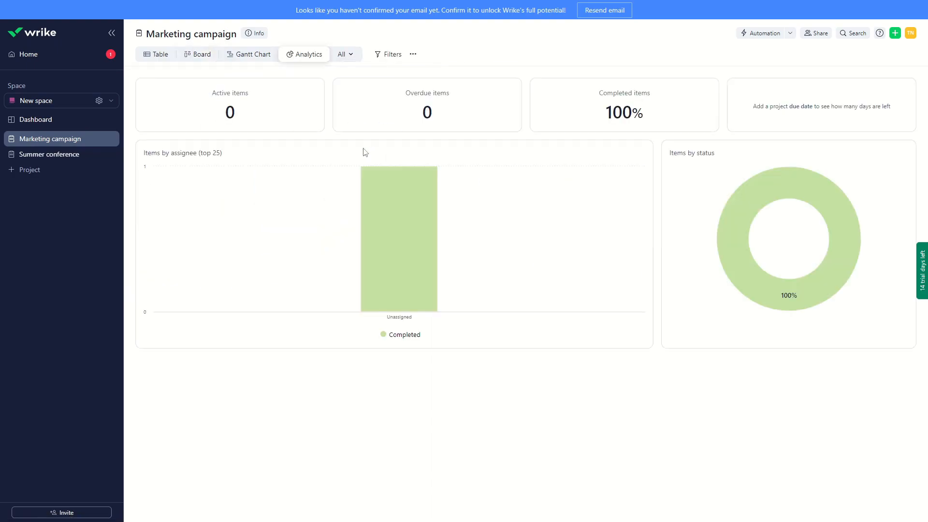
mouse_move(231, 113)
double_click(609, 113)
left_click(537, 109)
mouse_move(429, 105)
double_click(427, 111)
left_click(441, 114)
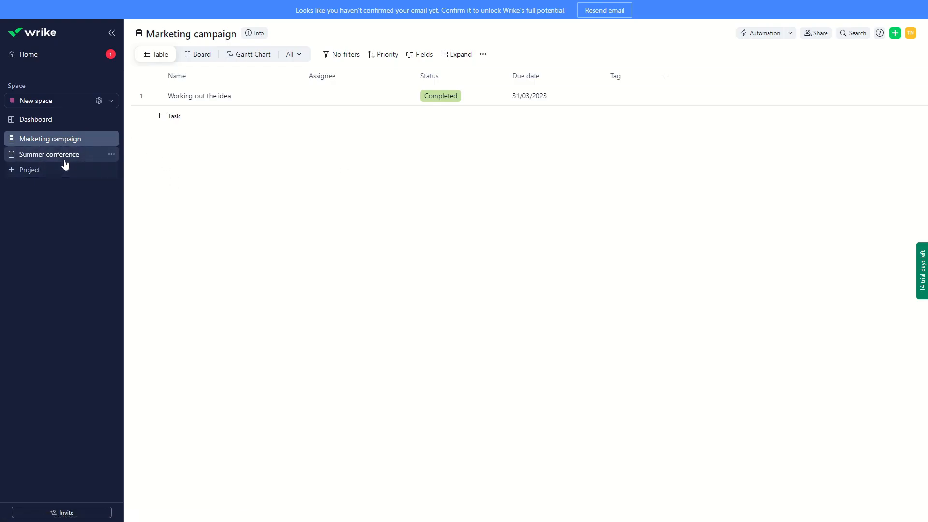
Schedule the Summer conference project from 9 March to 22 June in its project info and close the details
left_click(46, 155)
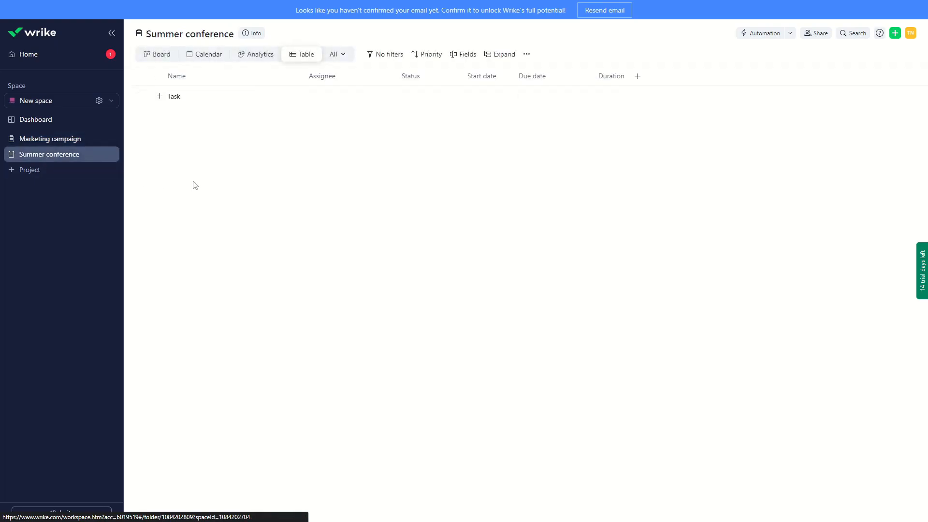
left_click(249, 36)
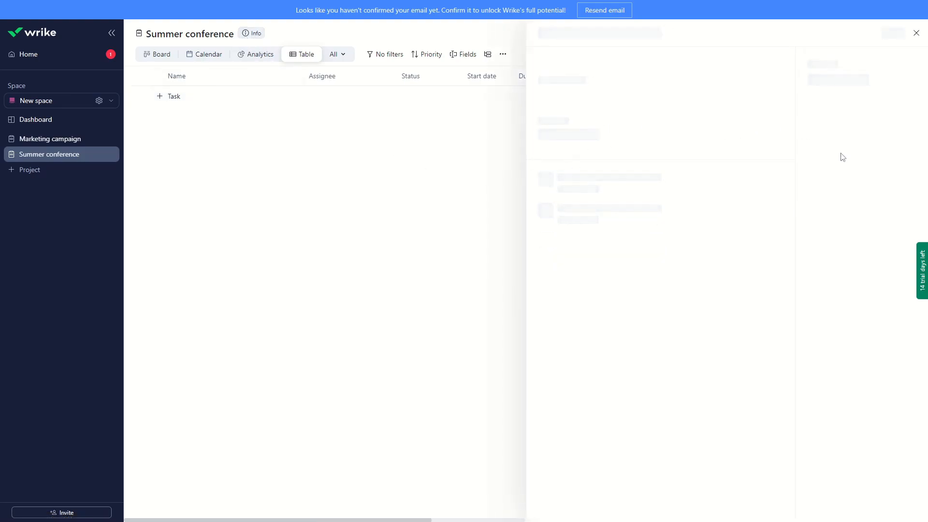
left_click(825, 133)
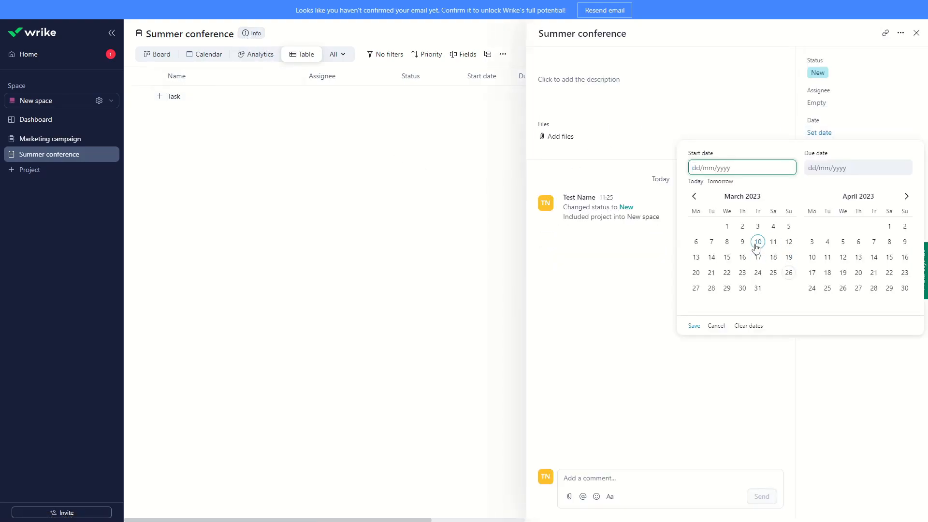
left_click(742, 241)
left_click(904, 227)
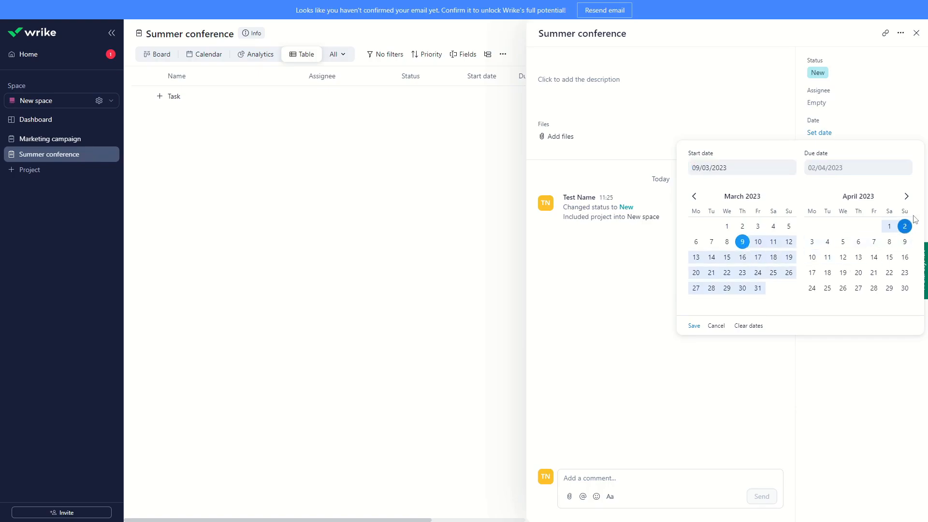
left_click(906, 196)
left_click(906, 196)
left_click(858, 273)
left_click(694, 326)
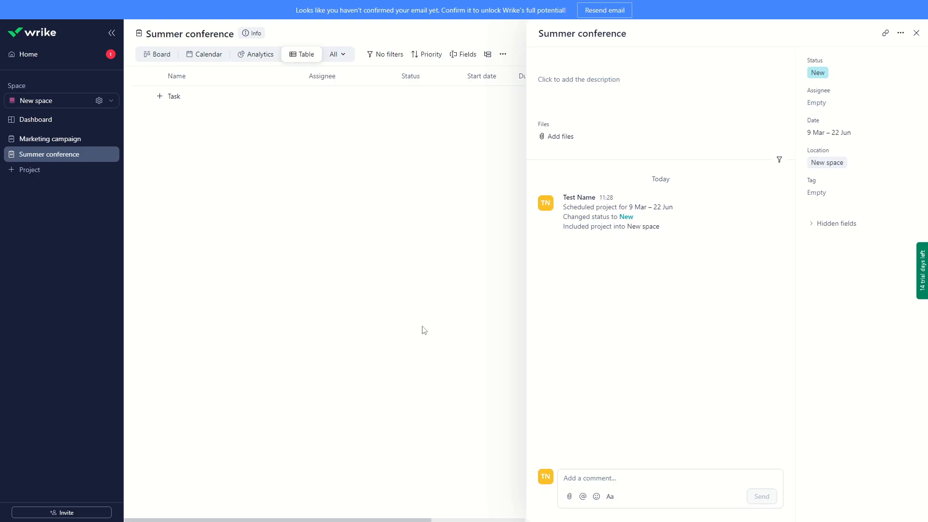
left_click(916, 33)
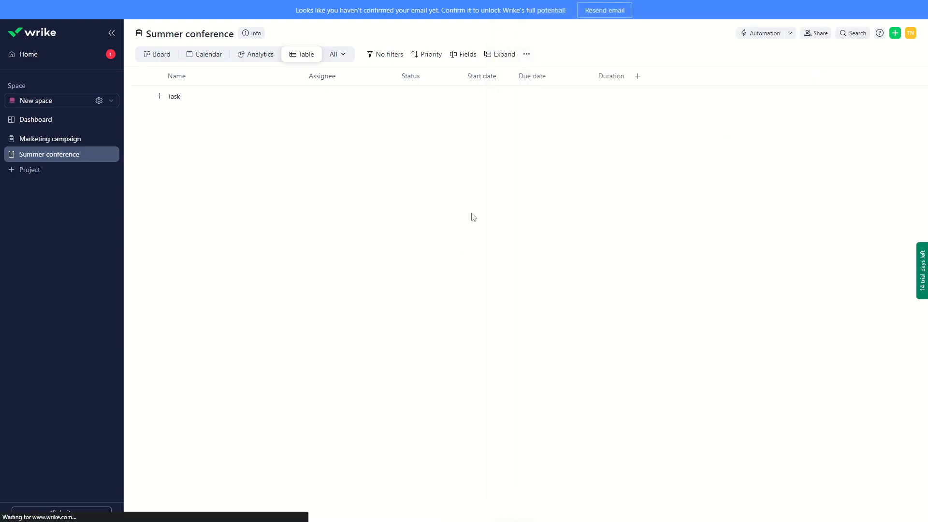